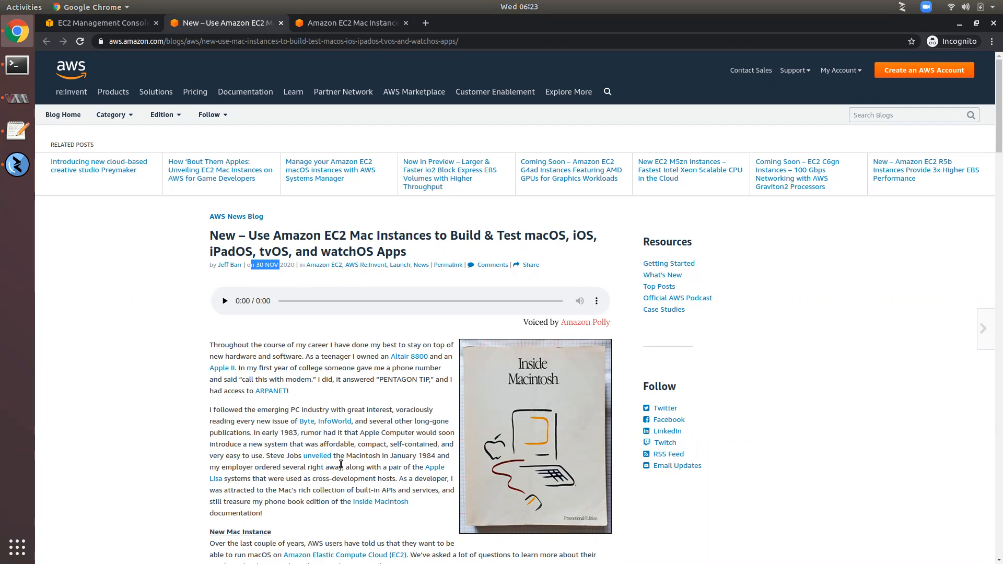
Read the blog post's New Mac Instance section, covering the Mac mini hardware and the ec2-user account
{"action": "scroll", "coordinate": [341, 464], "scroll_direction": "down", "scroll_amount": 5}
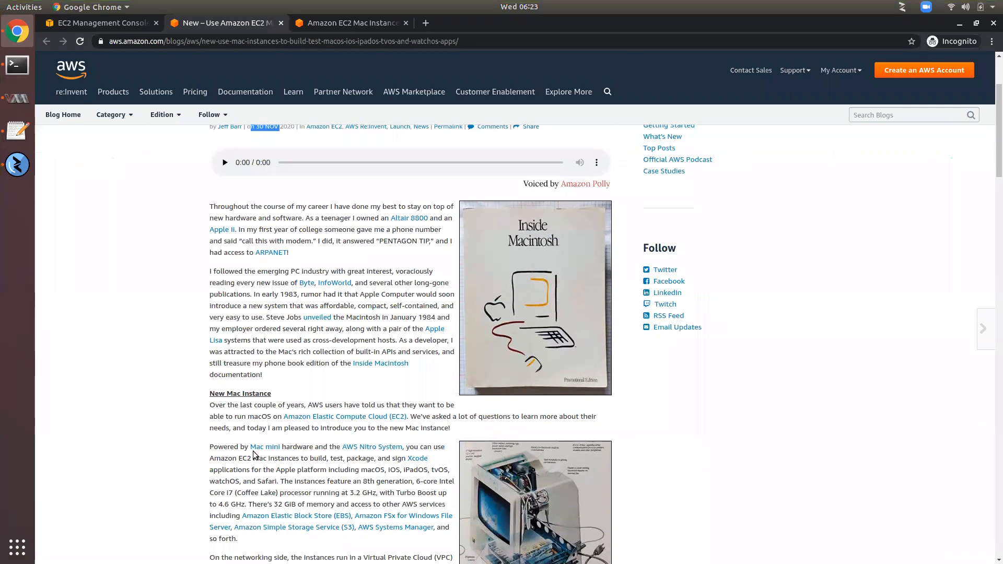
{"action": "left_click", "coordinate": [298, 445]}
{"action": "left_click_drag", "start_coordinate": [297, 445], "coordinate": [256, 448]}
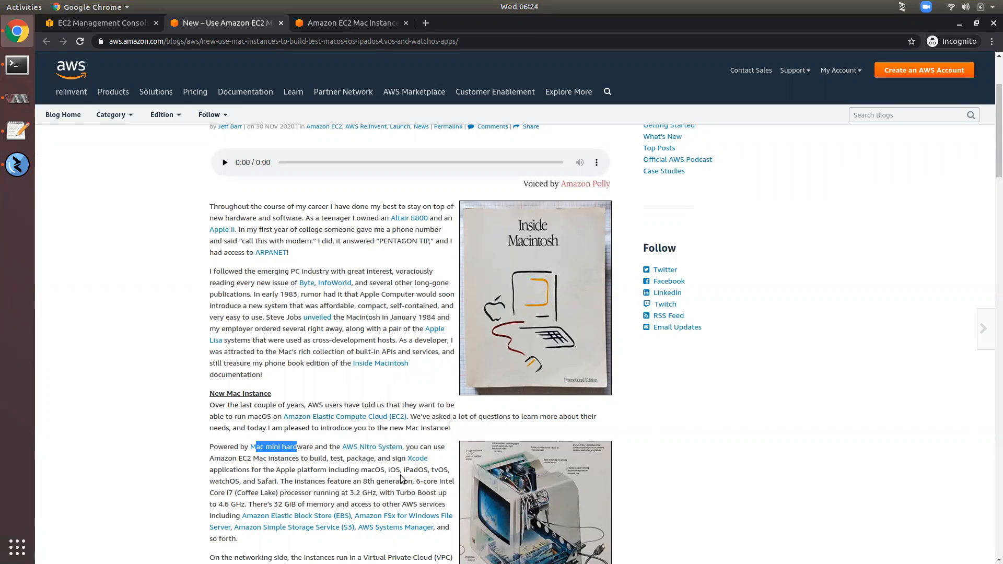
{"action": "scroll", "coordinate": [341, 468], "scroll_direction": "down", "scroll_amount": 8}
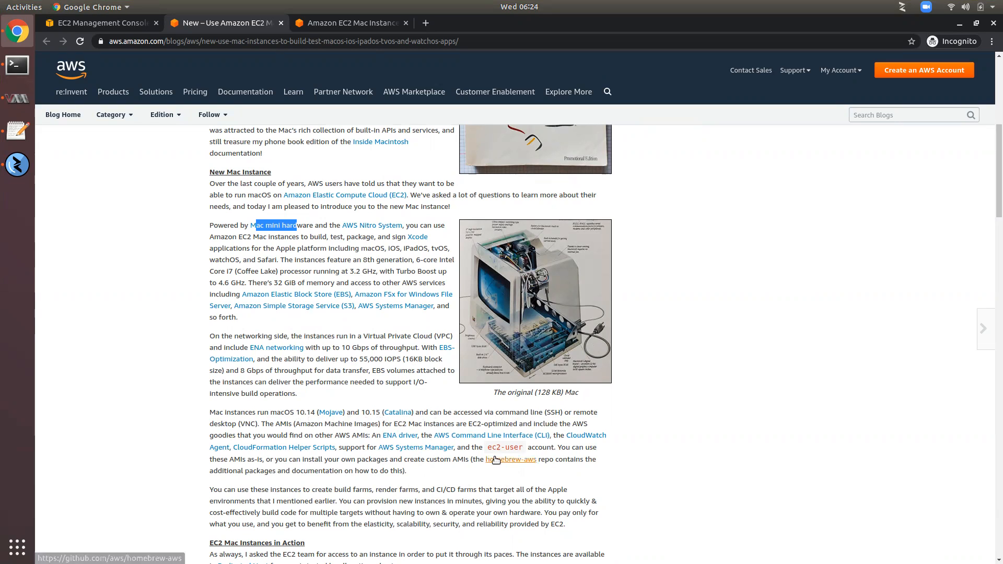
{"action": "left_click_drag", "start_coordinate": [490, 450], "coordinate": [503, 450]}
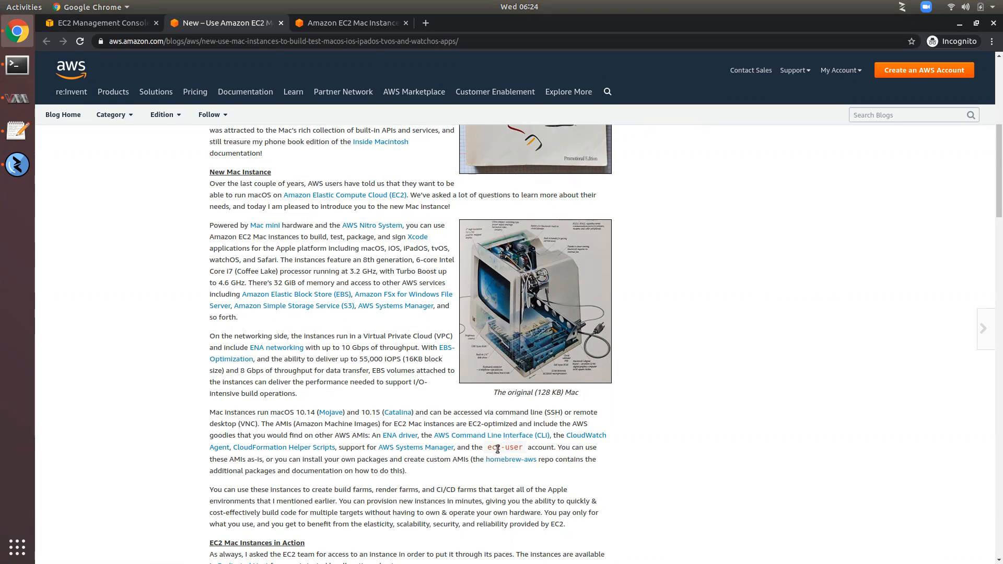
{"action": "left_click_drag", "start_coordinate": [488, 447], "coordinate": [527, 448]}
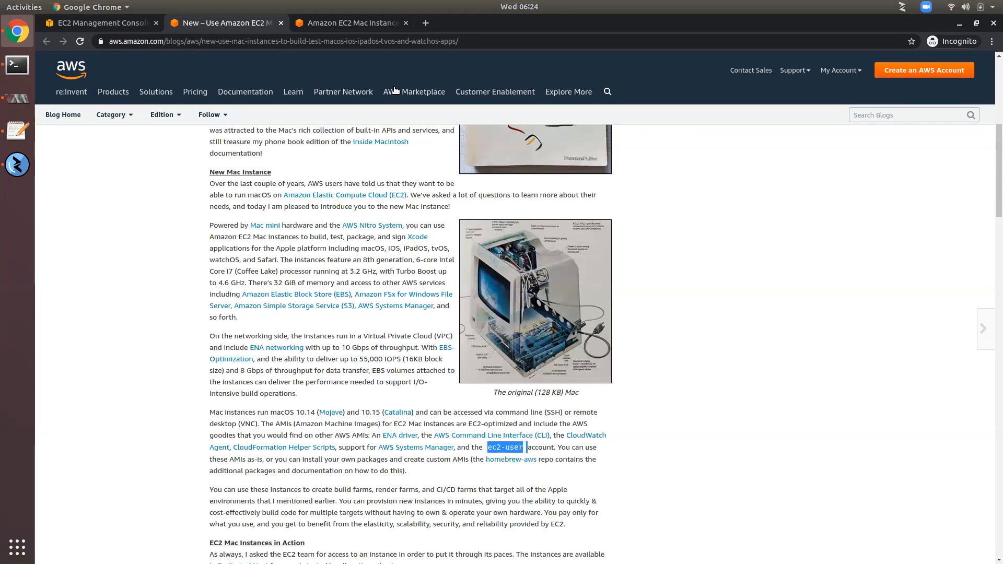
Check the instance size in the Product Details table on the Amazon EC2 Mac Instances page
{"action": "left_click", "coordinate": [345, 19]}
{"action": "scroll", "coordinate": [355, 364], "scroll_direction": "up", "scroll_amount": 3}
{"action": "scroll", "coordinate": [359, 368], "scroll_direction": "down", "scroll_amount": 3}
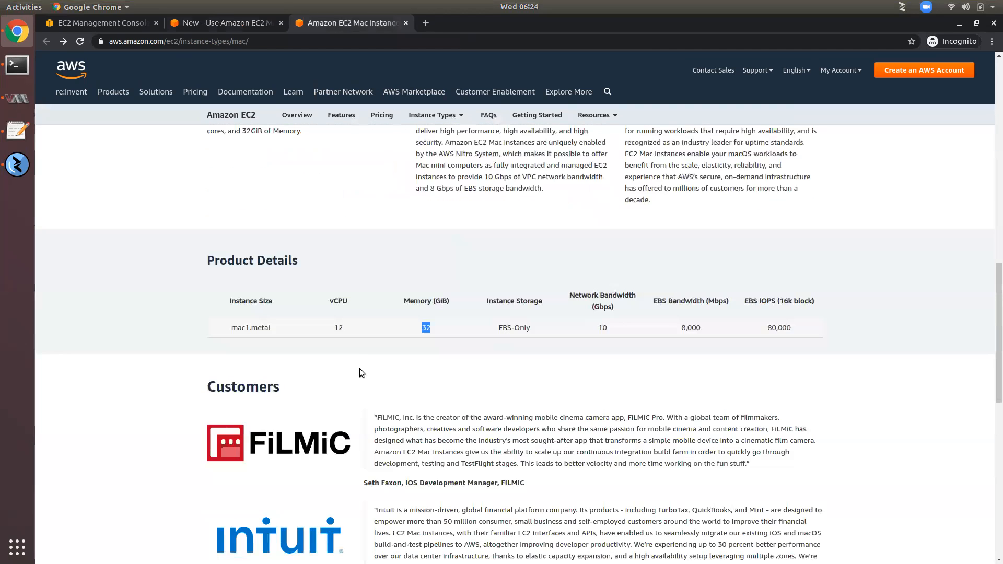
{"action": "left_click", "coordinate": [232, 328]}
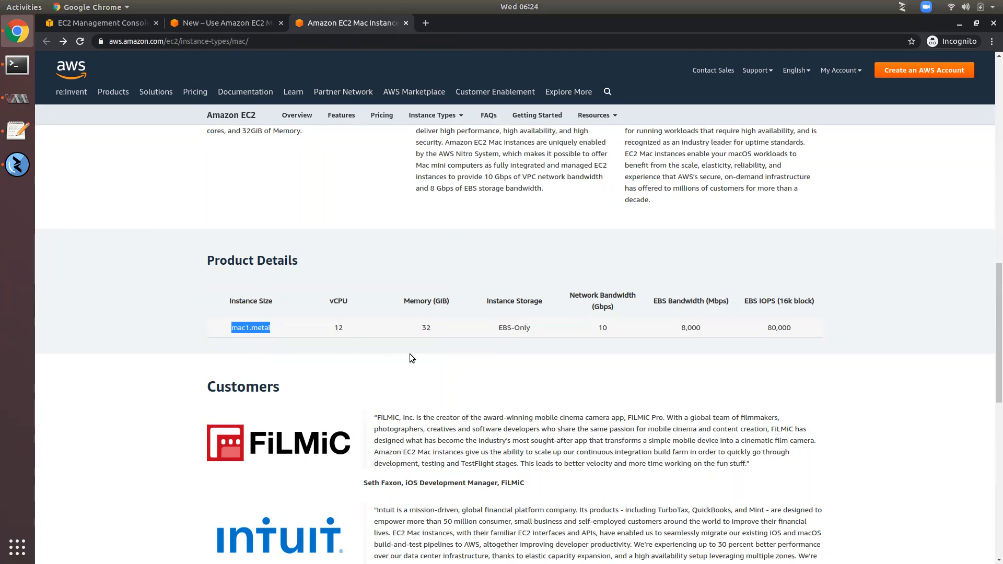
Return to the blog post and examine the supported launch regions and the Dedicated Hosts requirement
{"action": "left_click", "coordinate": [227, 24]}
{"action": "scroll", "coordinate": [393, 387], "scroll_direction": "down", "scroll_amount": 15}
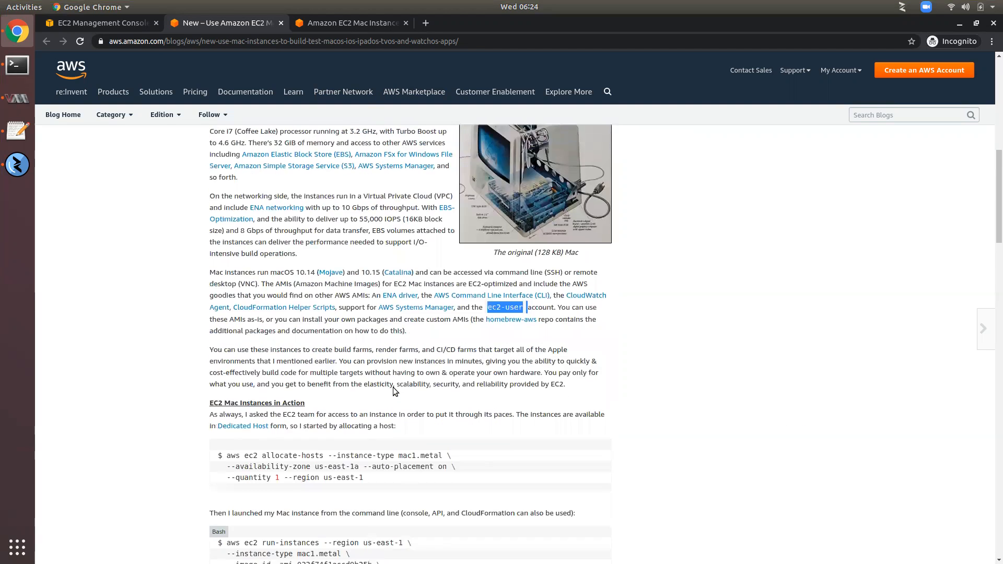
{"action": "scroll", "coordinate": [388, 415], "scroll_direction": "down", "scroll_amount": 15}
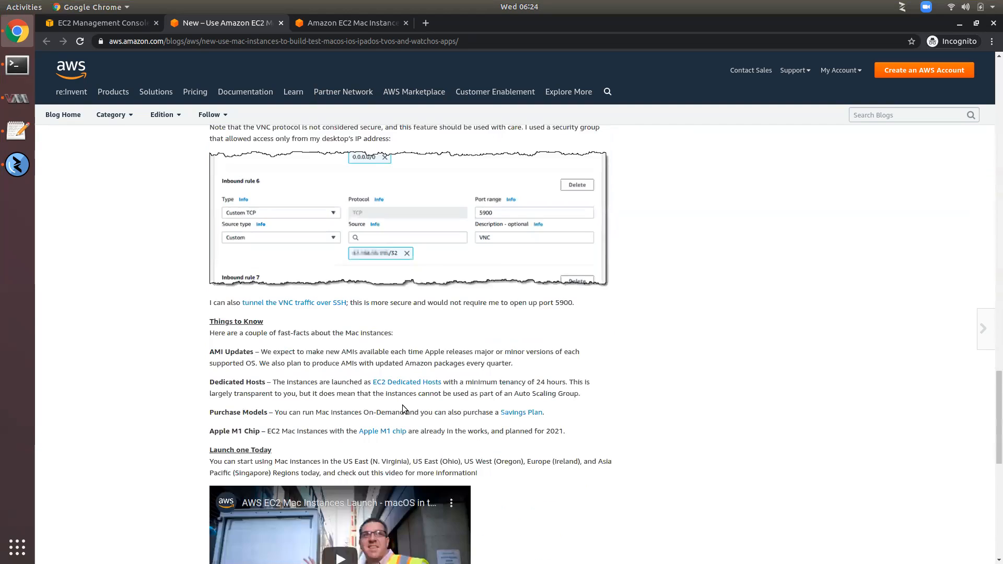
{"action": "scroll", "coordinate": [380, 330], "scroll_direction": "up", "scroll_amount": 7}
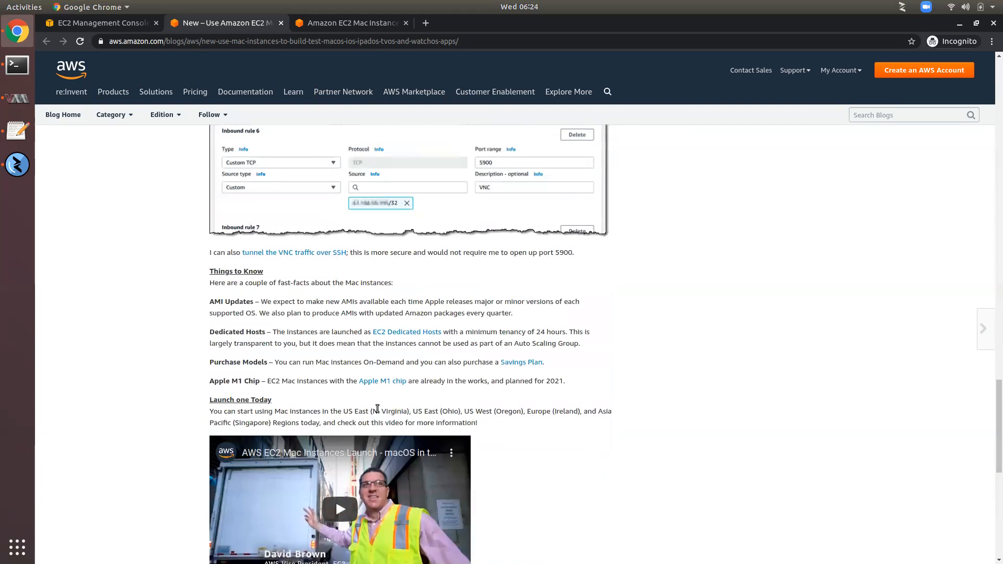
{"action": "left_click_drag", "start_coordinate": [368, 411], "coordinate": [403, 412]}
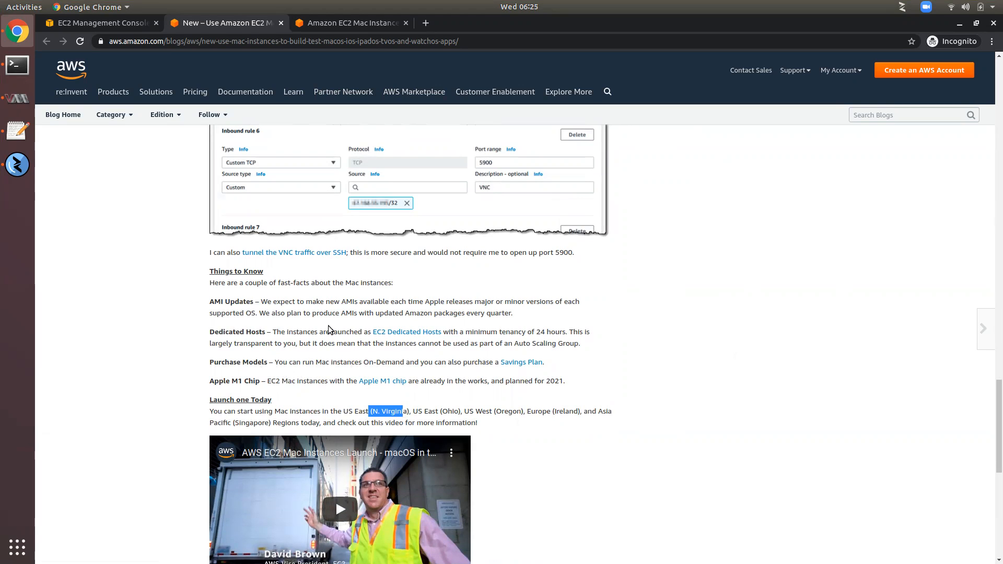
{"action": "left_click_drag", "start_coordinate": [354, 331], "coordinate": [395, 328]}
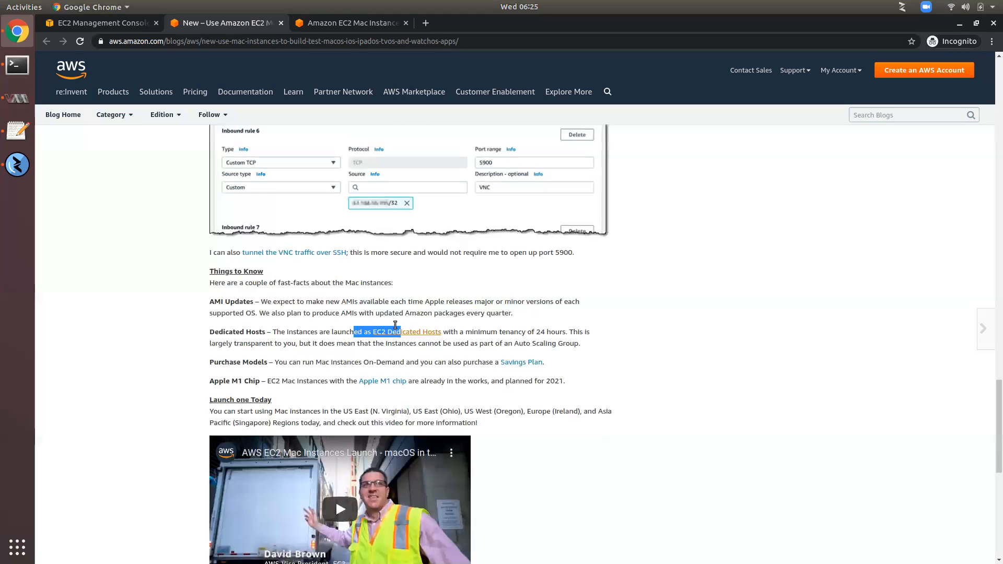
Check the Mac instance's memory on the product page, then the minimum host tenancy and purchase models in the blog post
{"action": "left_click", "coordinate": [354, 23]}
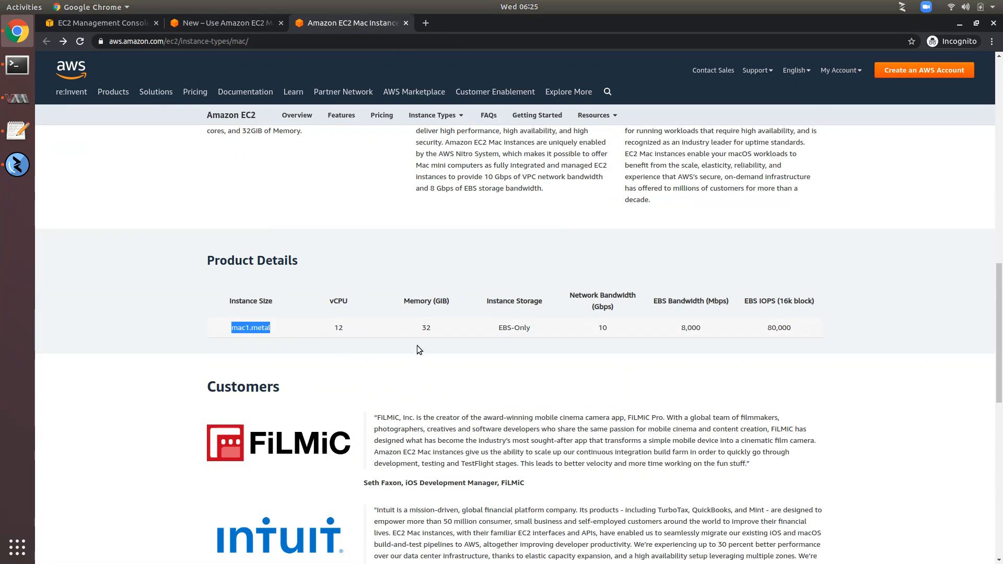
{"action": "left_click_drag", "start_coordinate": [420, 326], "coordinate": [435, 326]}
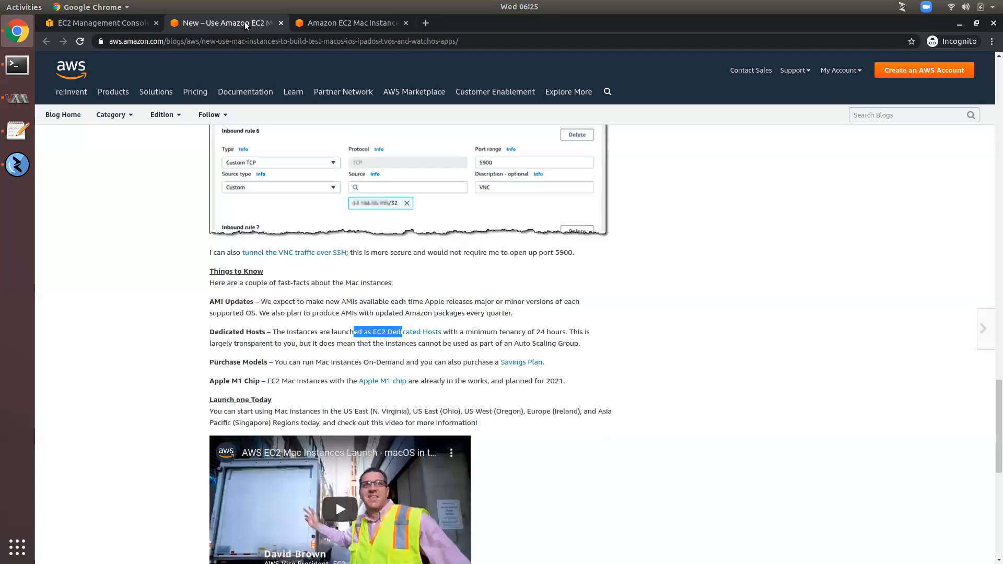
{"action": "left_click", "coordinate": [247, 25]}
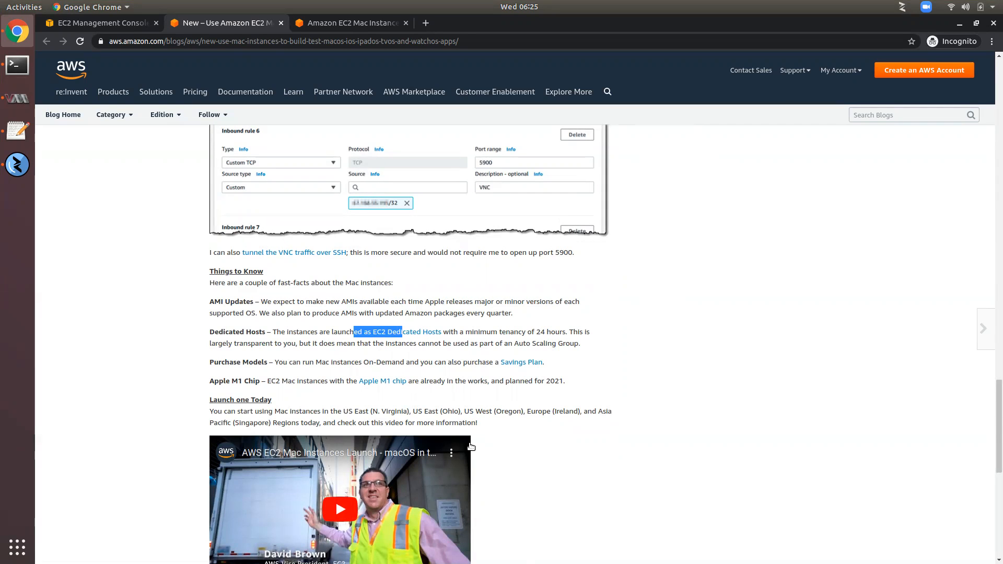
{"action": "left_click_drag", "start_coordinate": [527, 332], "coordinate": [555, 333]}
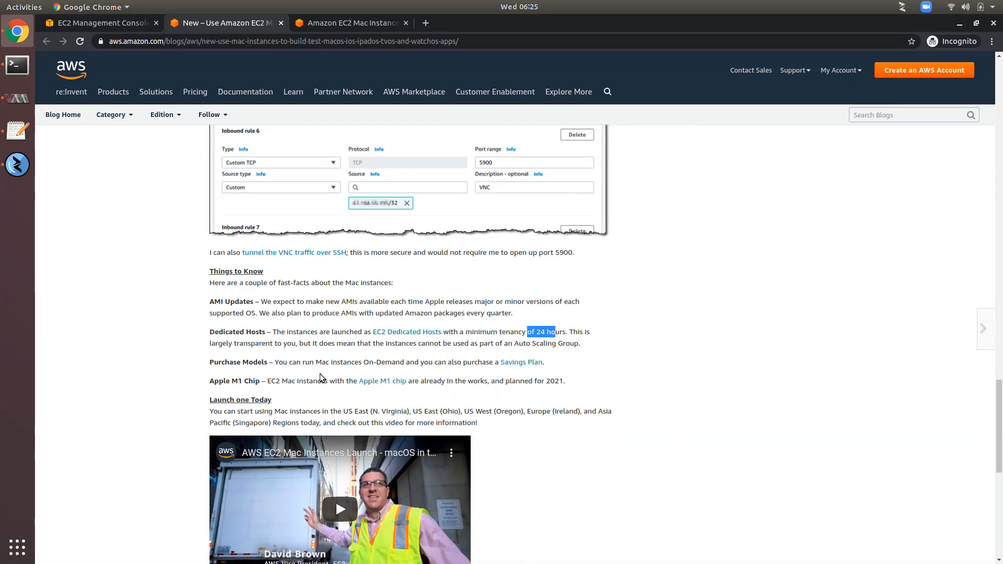
{"action": "left_click_drag", "start_coordinate": [316, 362], "coordinate": [413, 362]}
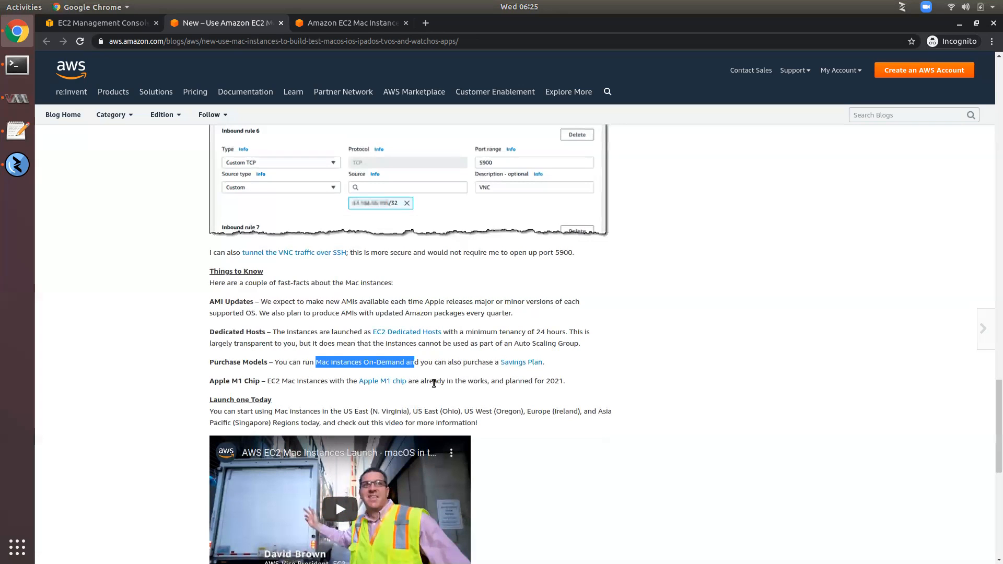
{"action": "scroll", "coordinate": [389, 403], "scroll_direction": "down", "scroll_amount": 3}
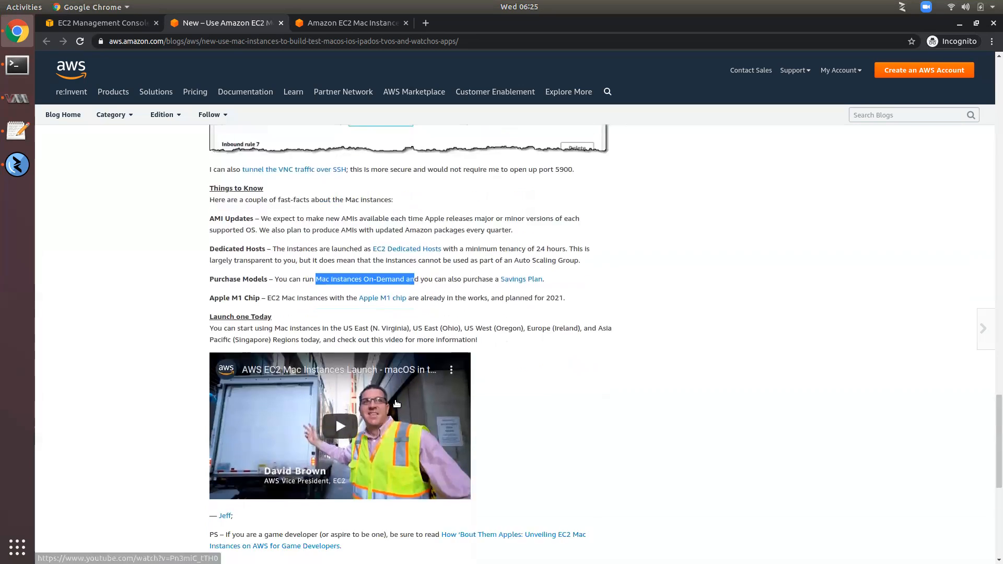
Start launching an EC2 instance from the macOS Catalina 10.15.7 AMI with the mac1.metal type and proceed to the instance details
{"action": "left_click", "coordinate": [86, 23]}
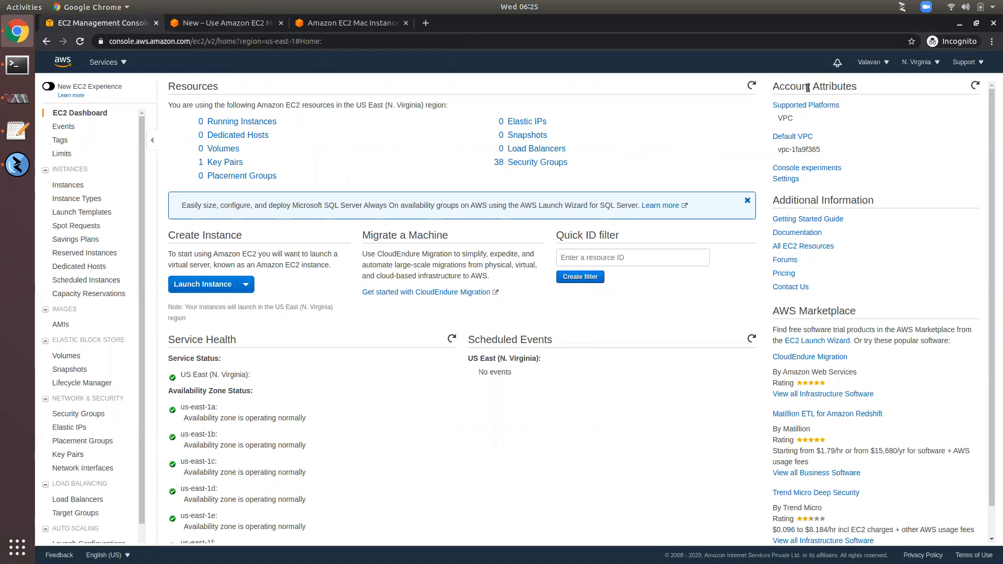
{"action": "left_click", "coordinate": [193, 287]}
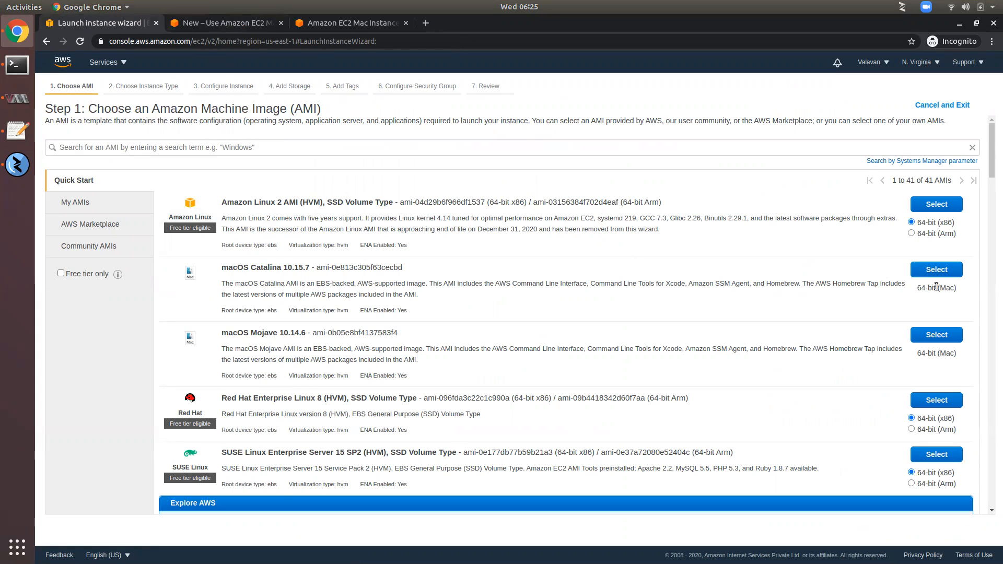
{"action": "left_click", "coordinate": [936, 270]}
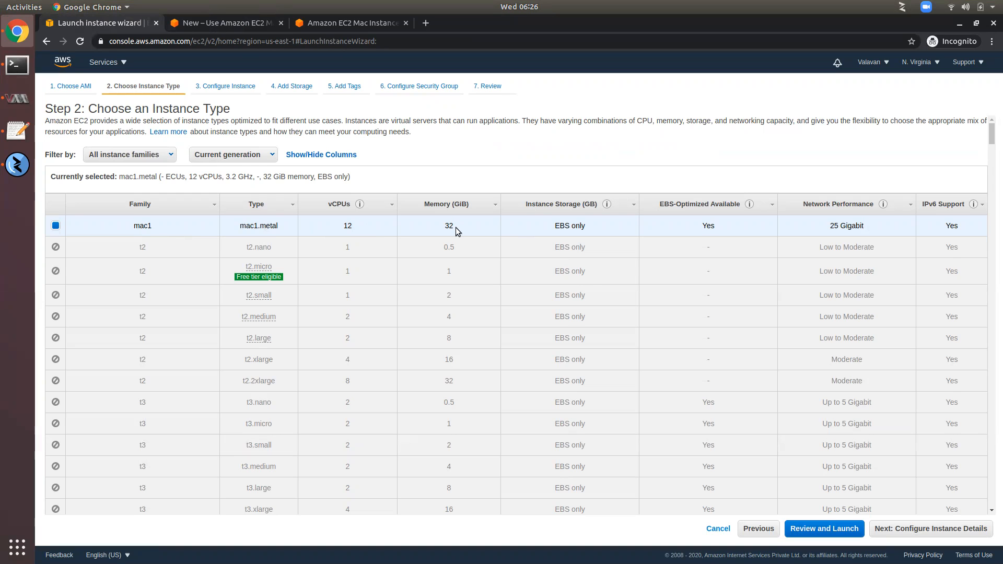
{"action": "left_click_drag", "start_coordinate": [992, 139], "coordinate": [896, 122]}
{"action": "left_click", "coordinate": [922, 529]}
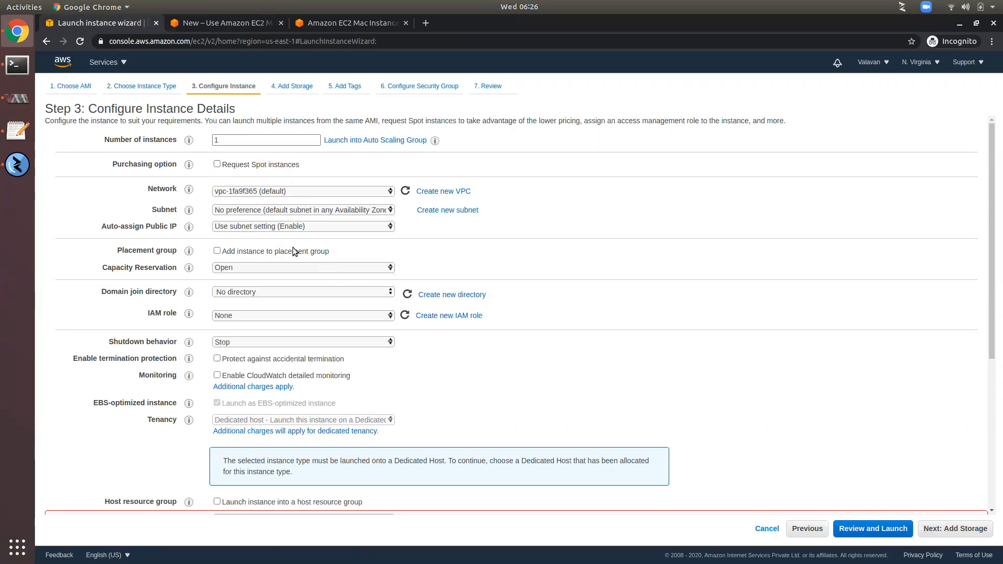
Review the Dedicated Host requirement in the instance details and check which hosts can be chosen
{"action": "scroll", "coordinate": [334, 386], "scroll_direction": "down", "scroll_amount": 4}
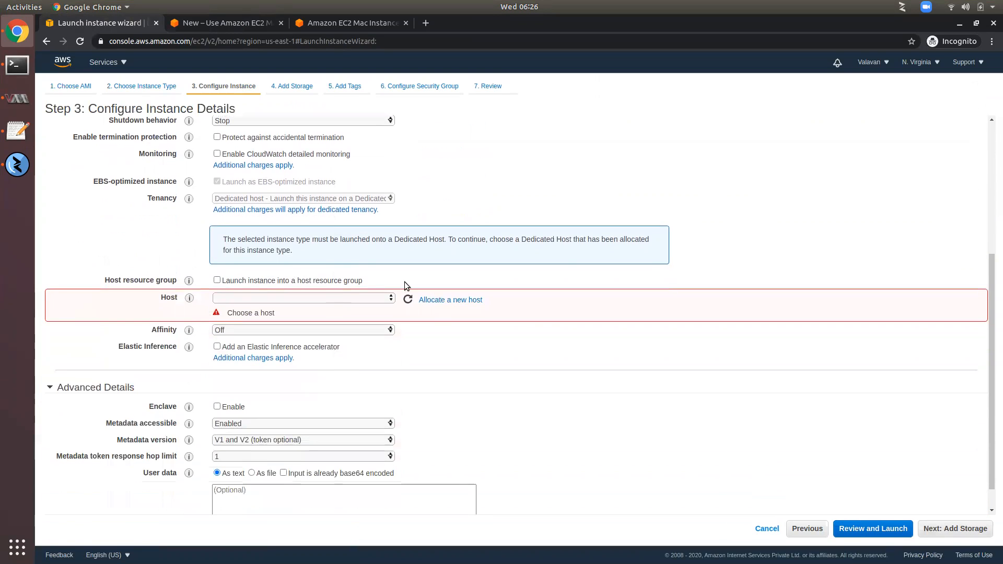
{"action": "left_click_drag", "start_coordinate": [543, 239], "coordinate": [404, 240]}
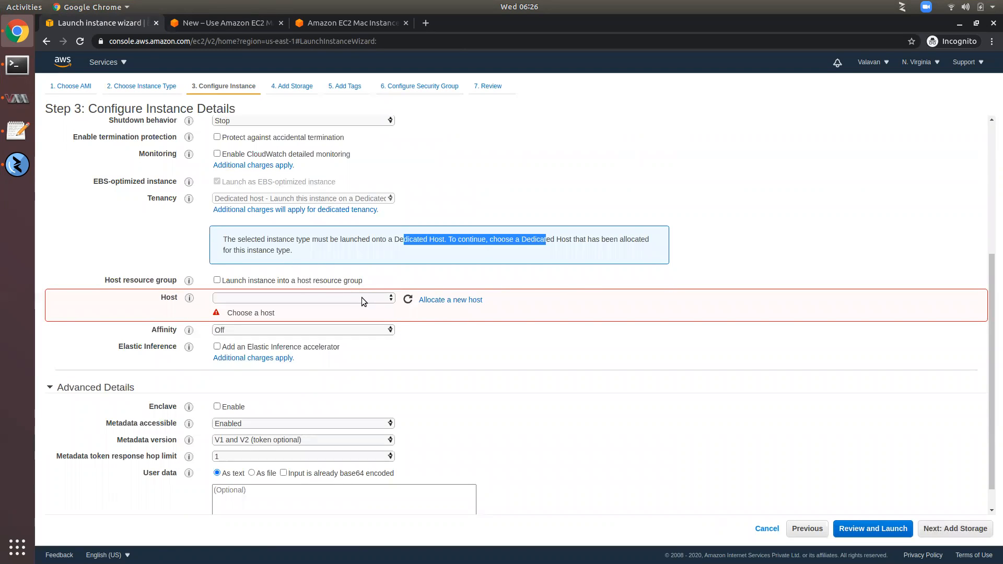
{"action": "left_click", "coordinate": [332, 298]}
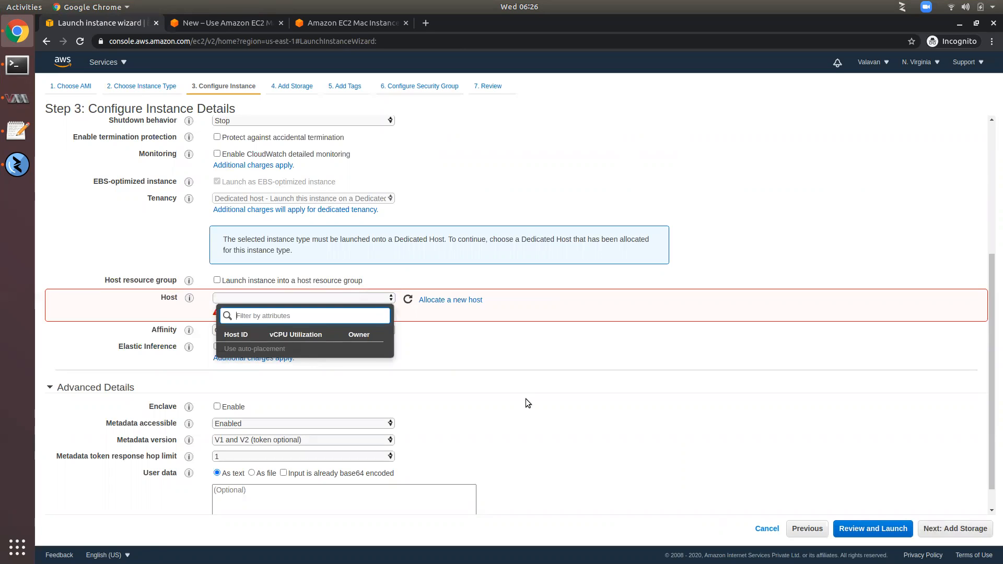
{"action": "left_click", "coordinate": [546, 385]}
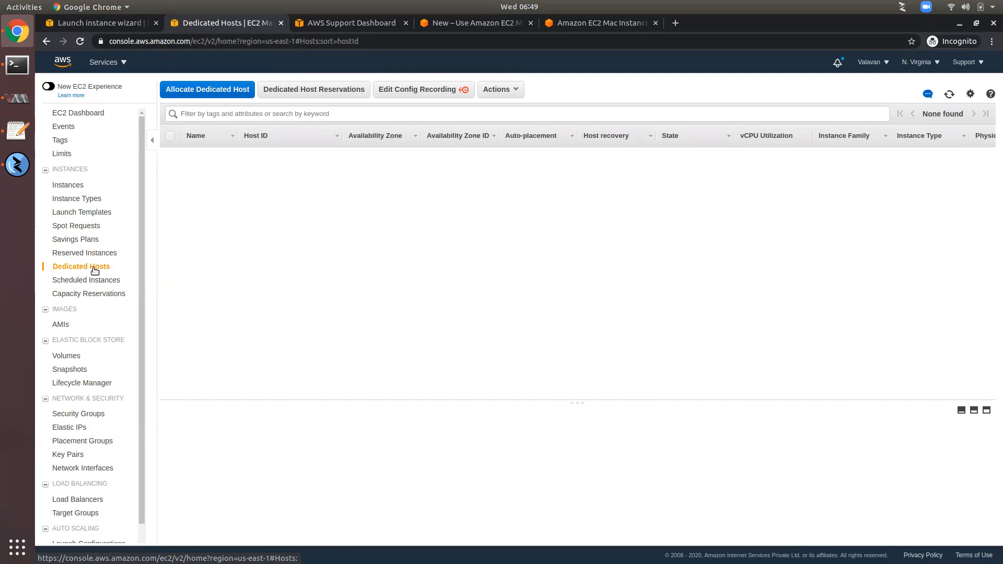
Try to allocate one Dedicated Host in us-east-1a with instance family mac1 and instance type mac1.metal
{"action": "left_click", "coordinate": [183, 90]}
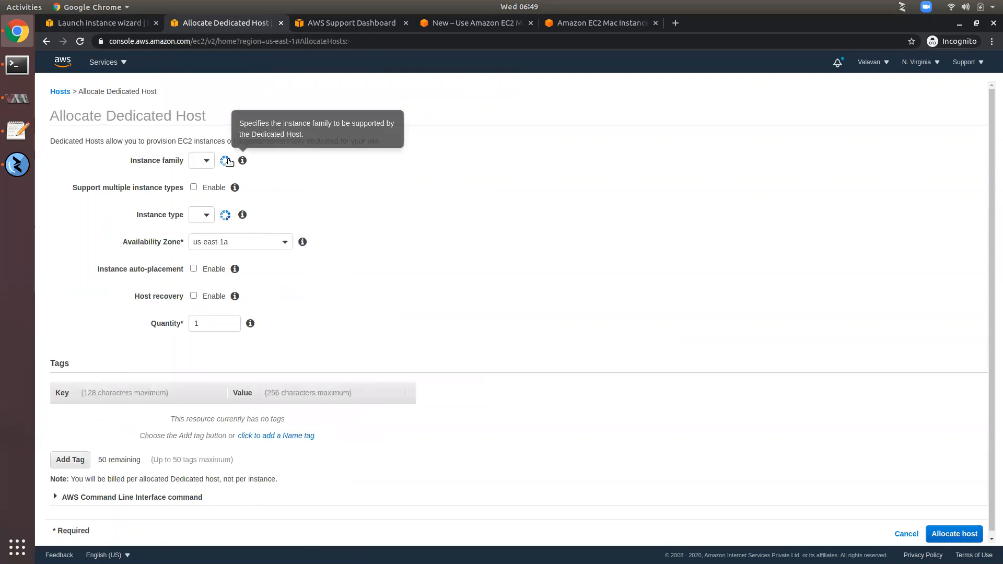
{"action": "left_click", "coordinate": [208, 161]}
{"action": "scroll", "coordinate": [233, 261], "scroll_direction": "down", "scroll_amount": 3}
{"action": "scroll", "coordinate": [236, 270], "scroll_direction": "down", "scroll_amount": 3}
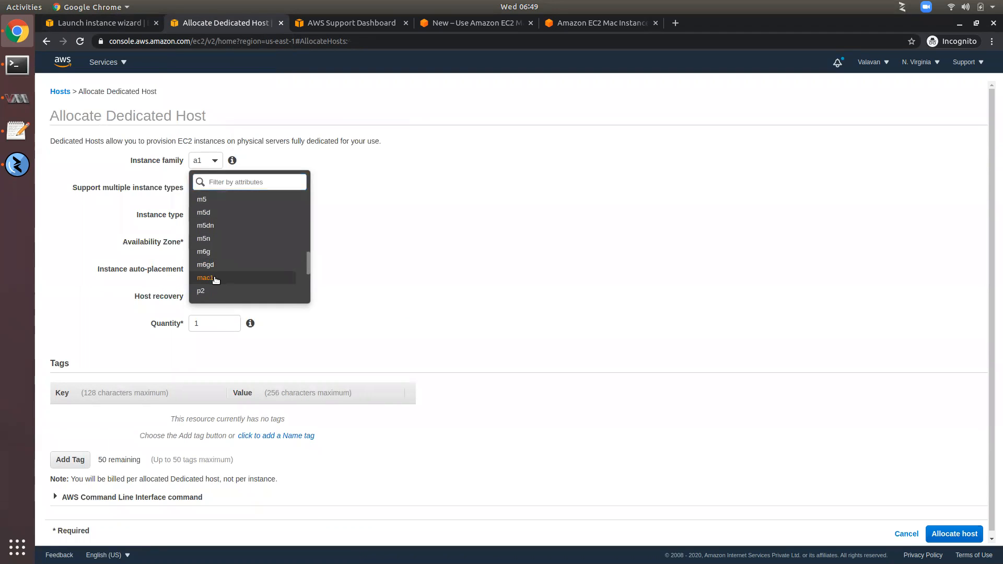
{"action": "left_click", "coordinate": [215, 278]}
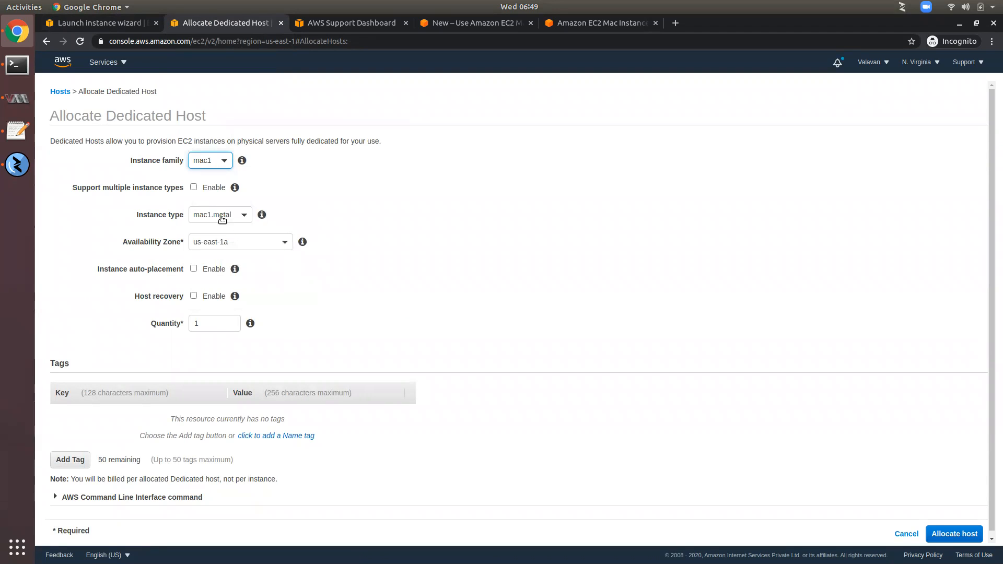
{"action": "left_click", "coordinate": [222, 219]}
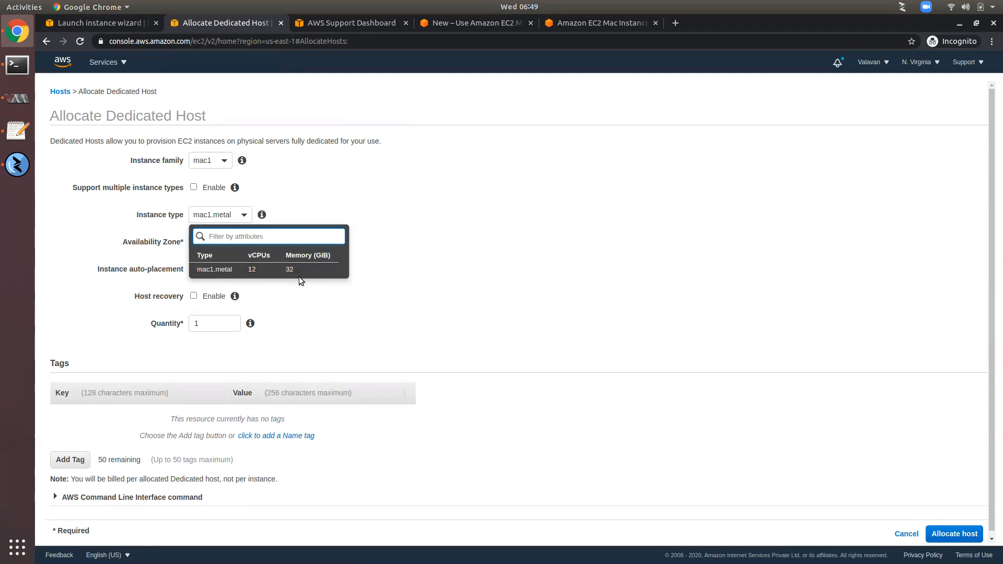
{"action": "left_click", "coordinate": [233, 270]}
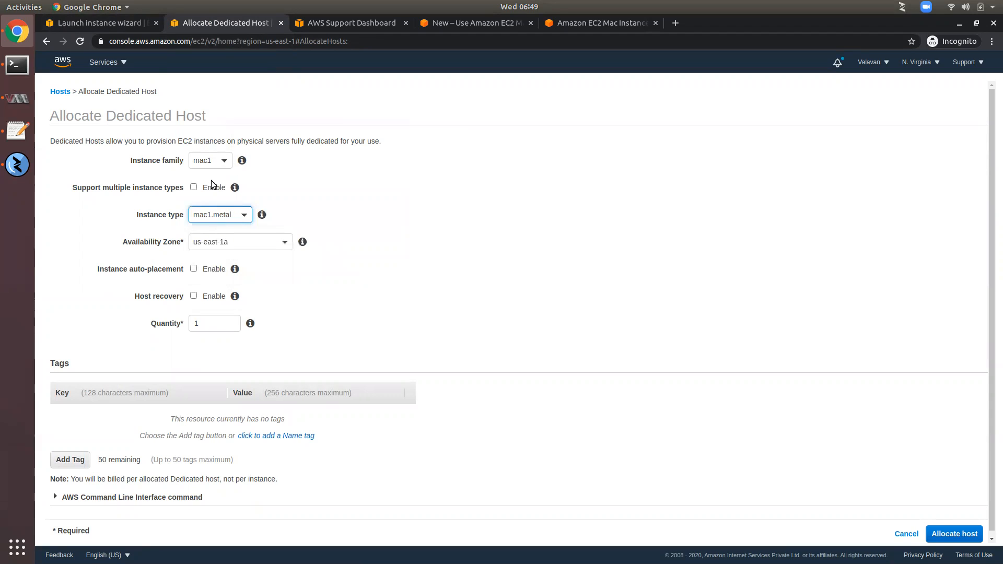
{"action": "left_click", "coordinate": [956, 533]}
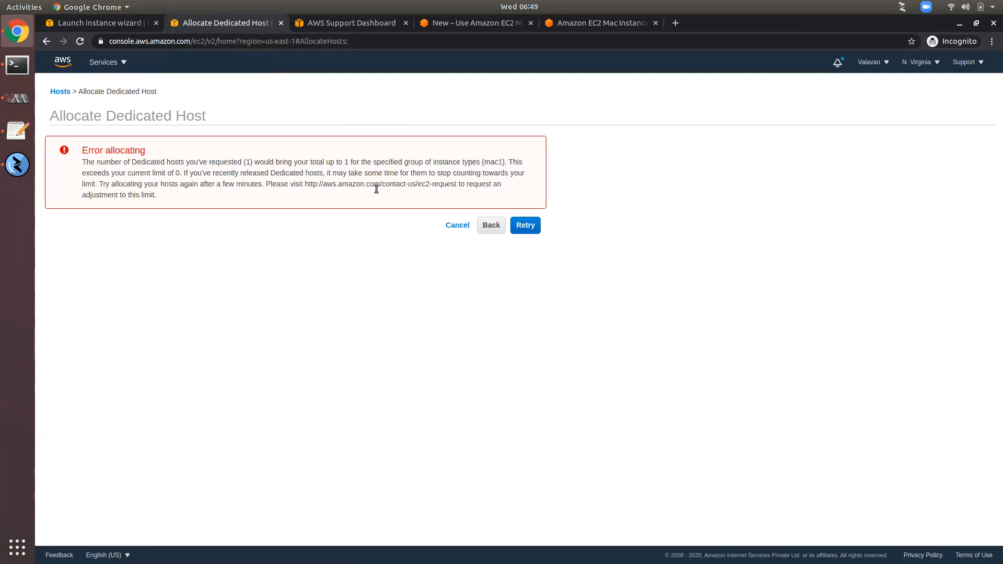
Read the limit adjustment instructions in the allocation error and view the EC2 limit increase case in AWS Support
{"action": "left_click_drag", "start_coordinate": [299, 185], "coordinate": [442, 185]}
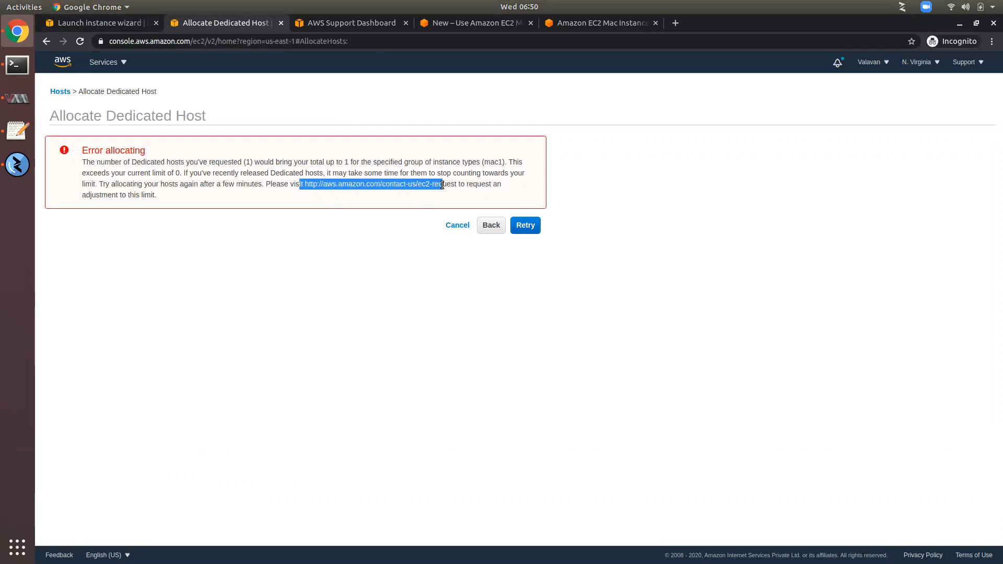
{"action": "left_click", "coordinate": [406, 197]}
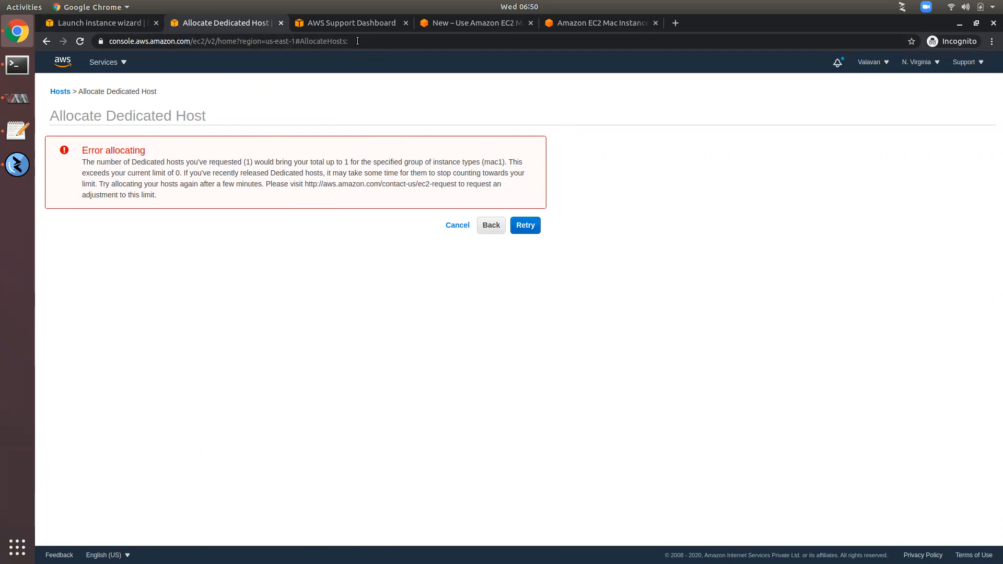
{"action": "left_click", "coordinate": [356, 22]}
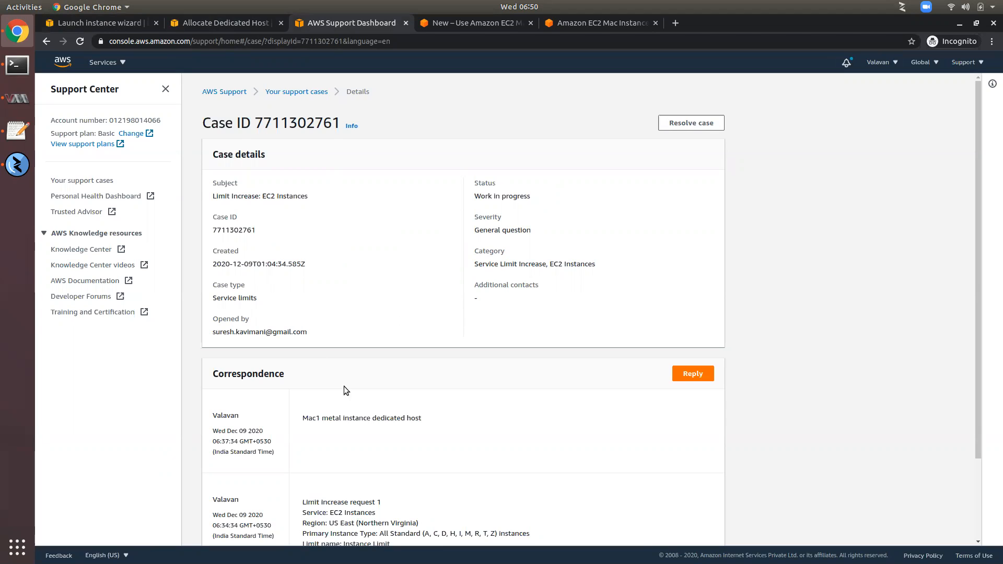
Read the correspondence and request details of the EC2 instance limit increase case
{"action": "scroll", "coordinate": [331, 372], "scroll_direction": "down", "scroll_amount": 4}
{"action": "left_click_drag", "start_coordinate": [321, 319], "coordinate": [407, 324]}
{"action": "left_click", "coordinate": [345, 349]}
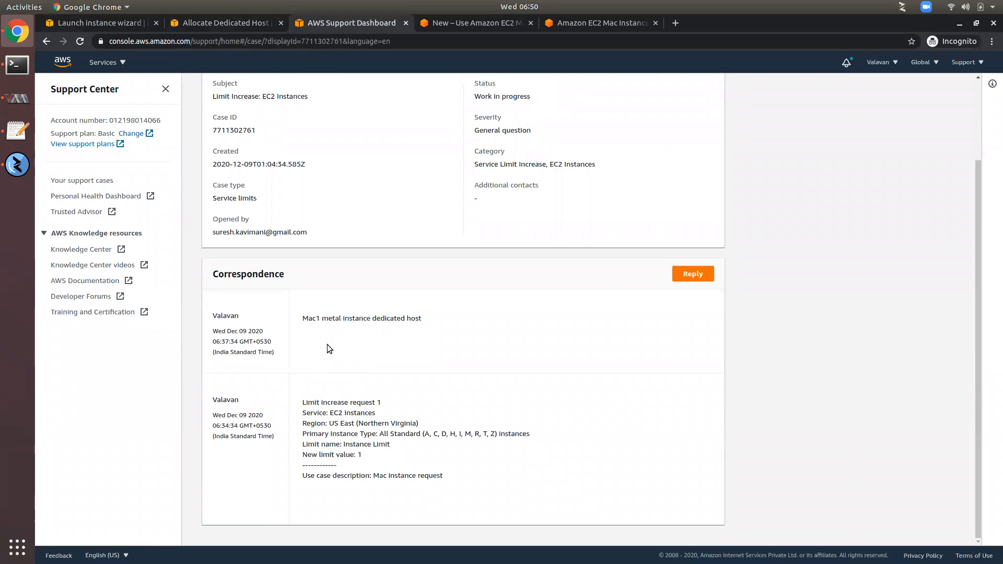
{"action": "scroll", "coordinate": [391, 358], "scroll_direction": "up", "scroll_amount": 4}
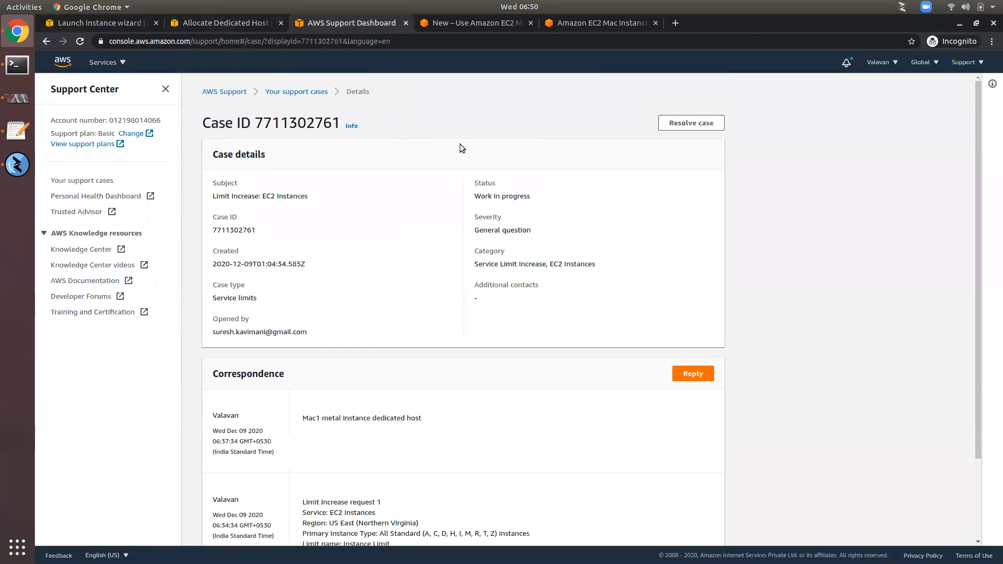
Review the Dedicated Host allocation error and check which hosts can be chosen in the launch wizard's instance details
{"action": "left_click", "coordinate": [232, 23]}
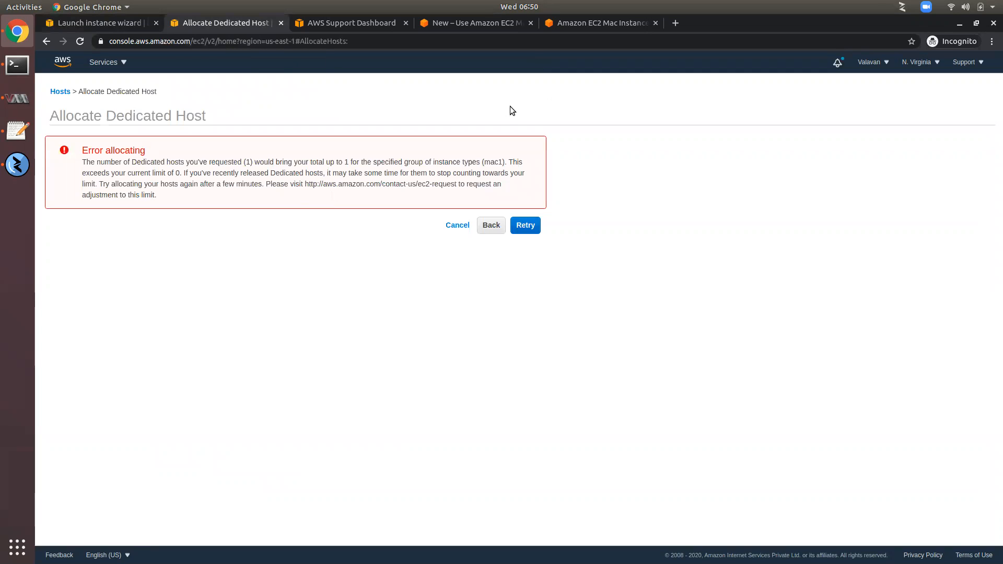
{"action": "left_click", "coordinate": [106, 25]}
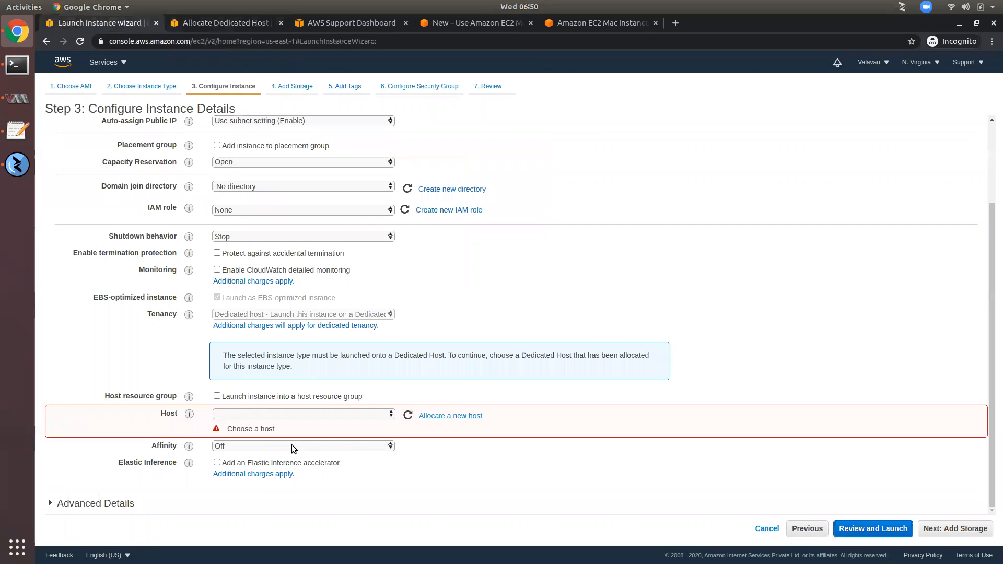
{"action": "left_click", "coordinate": [329, 415]}
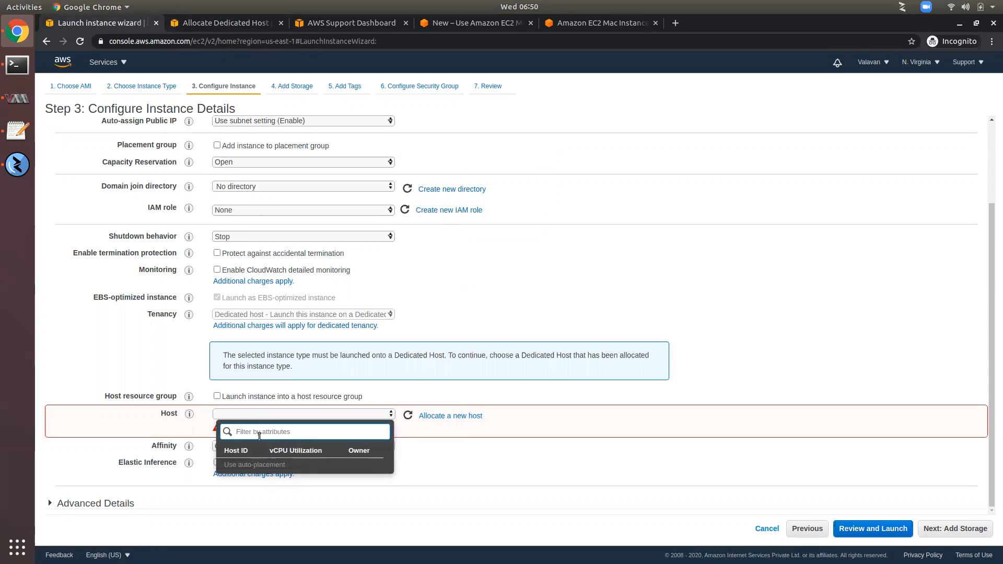
{"action": "left_click", "coordinate": [272, 321]}
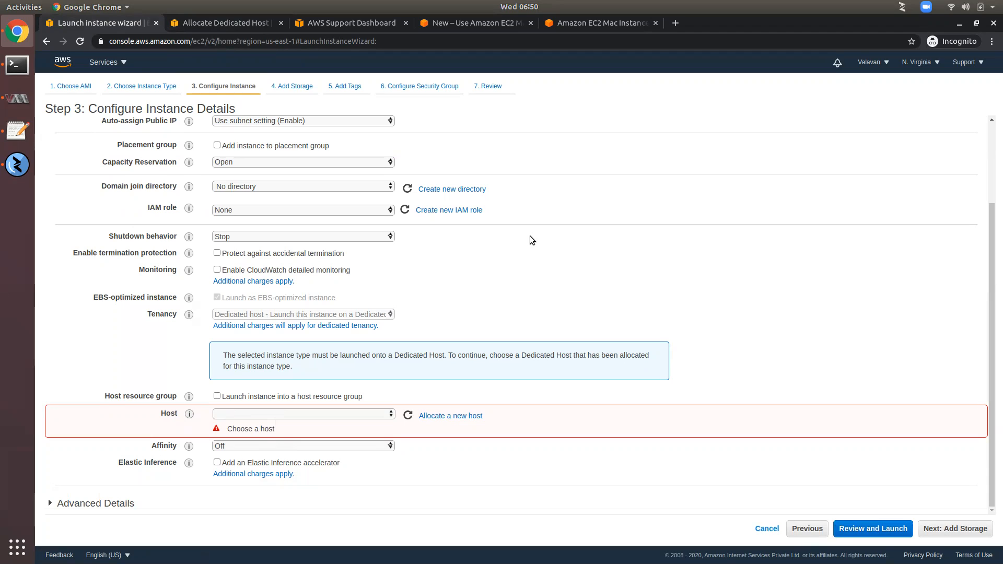
Switch to the Text Editor notes on the Mac OS GUI and highlight port number 5900
{"action": "left_click", "coordinate": [18, 130]}
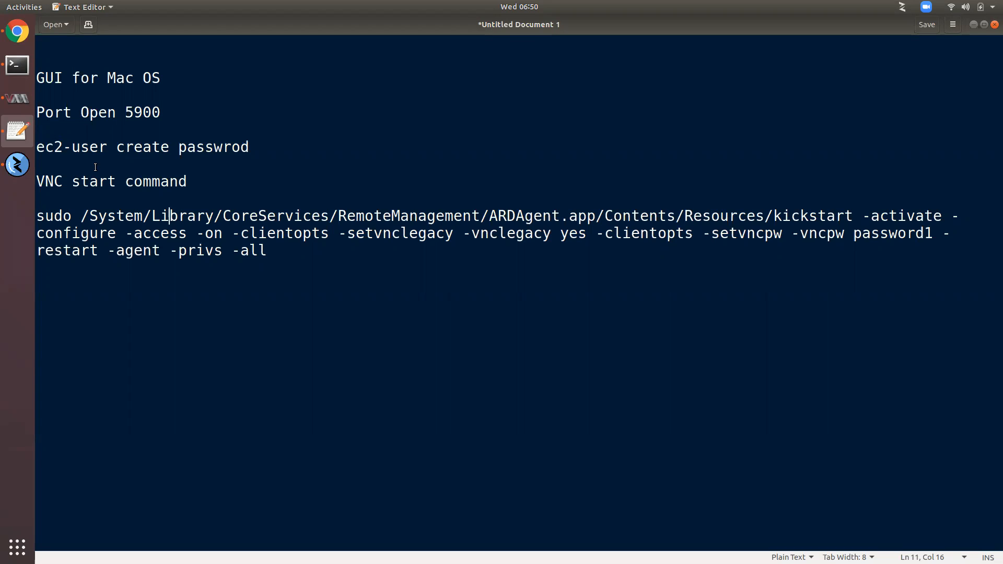
{"action": "left_click", "coordinate": [89, 112]}
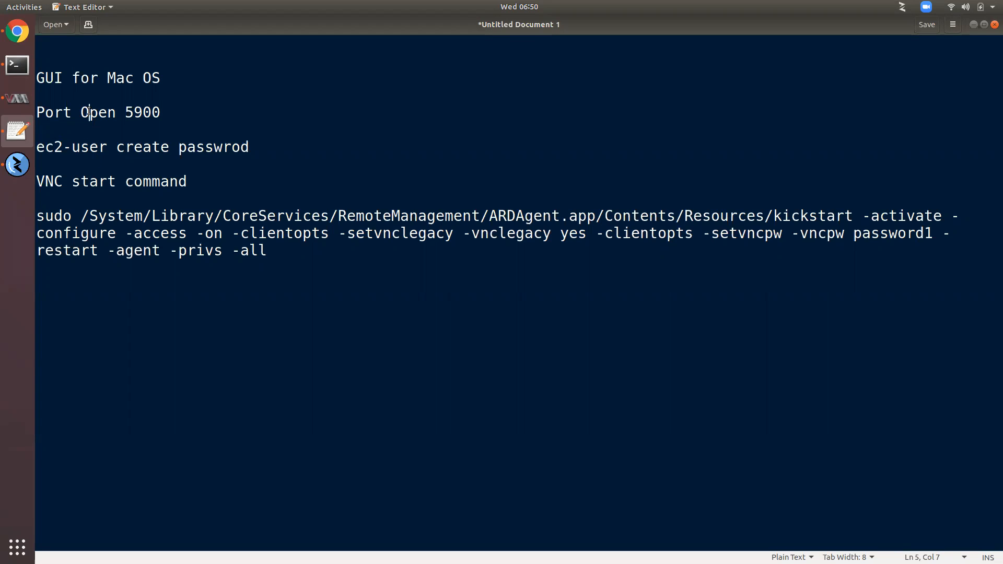
{"action": "left_click", "coordinate": [131, 112]}
{"action": "left_click_drag", "start_coordinate": [125, 112], "coordinate": [164, 110]}
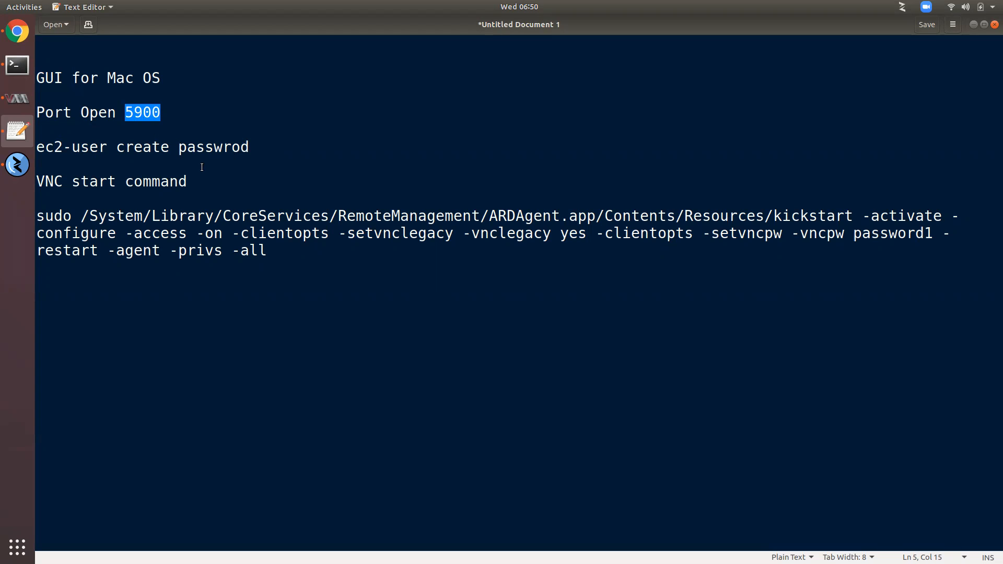
Correct the misspelled last word of the ec2-user line in the notes to "password"
{"action": "left_click_drag", "start_coordinate": [63, 147], "coordinate": [227, 147]}
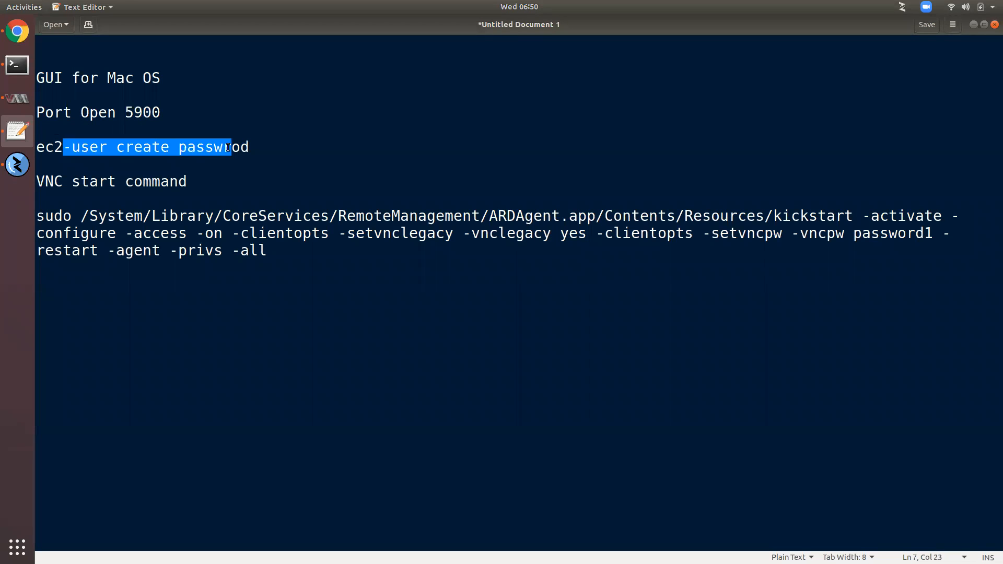
{"action": "left_click", "coordinate": [231, 147]}
{"action": "key", "text": "BackSpace"}
{"action": "key", "text": "Right"}
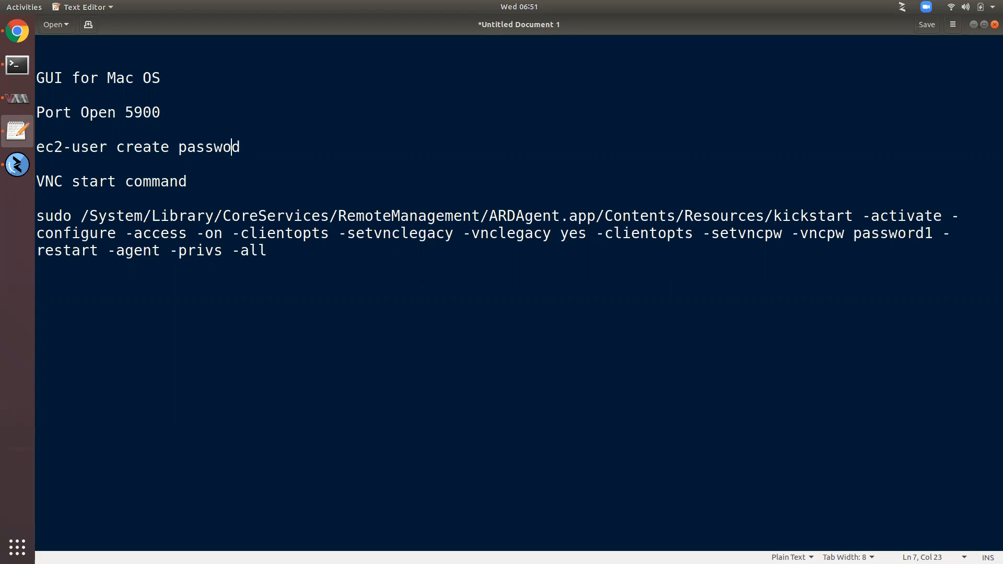
{"action": "type", "text": "r"}
Highlight the whole sudo kickstart command under the VNC start command heading
{"action": "left_click_drag", "start_coordinate": [268, 252], "coordinate": [26, 208]}
{"action": "left_click", "coordinate": [268, 251]}
{"action": "left_click_drag", "start_coordinate": [268, 251], "coordinate": [7, 237]}
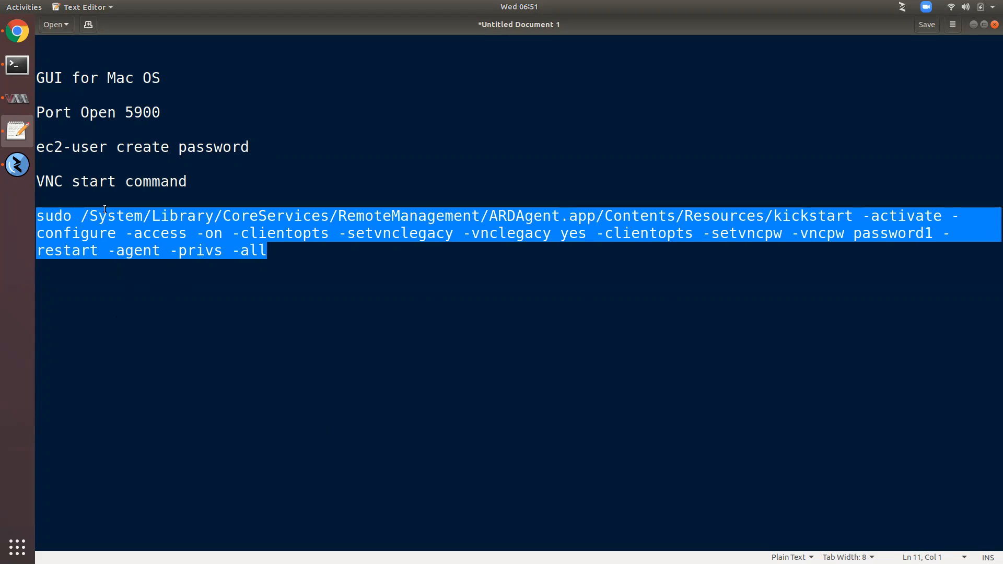
Switch to Remmina, view the VNC - Virtual Network Computing settings for a new connection, and close the profile without saving
{"action": "left_click", "coordinate": [18, 166]}
{"action": "left_click", "coordinate": [46, 39]}
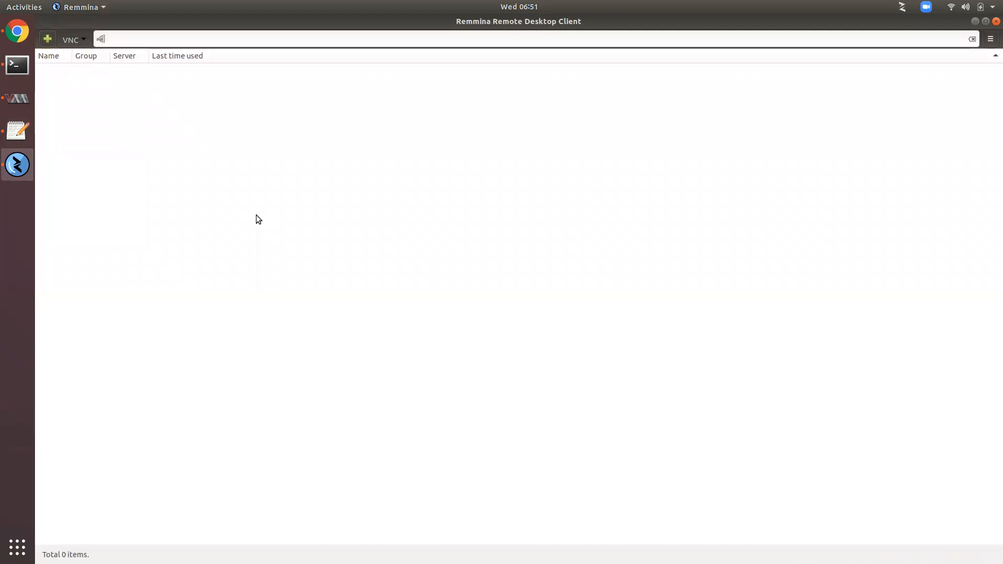
{"action": "left_click", "coordinate": [441, 216]}
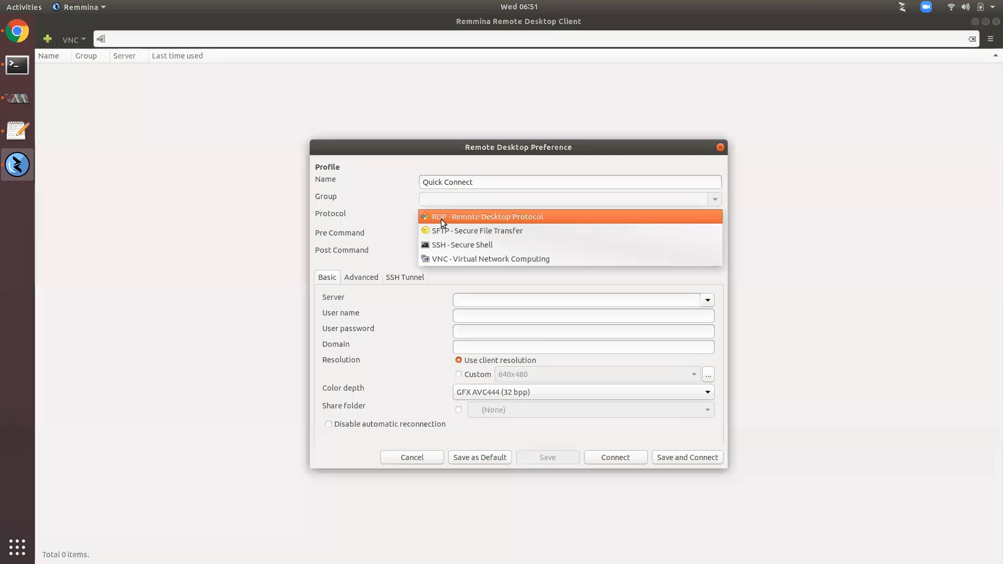
{"action": "left_click", "coordinate": [439, 262]}
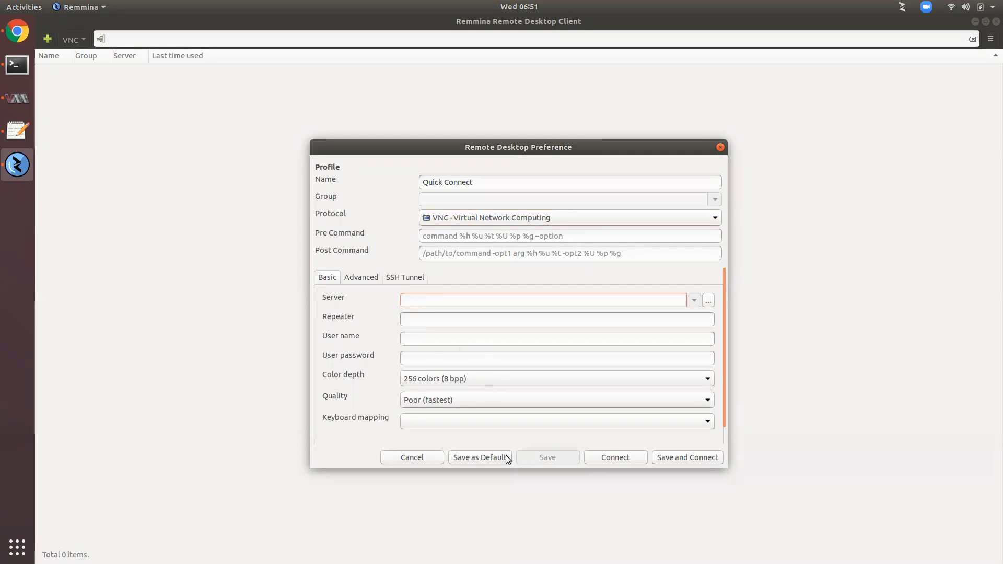
{"action": "left_click", "coordinate": [409, 459]}
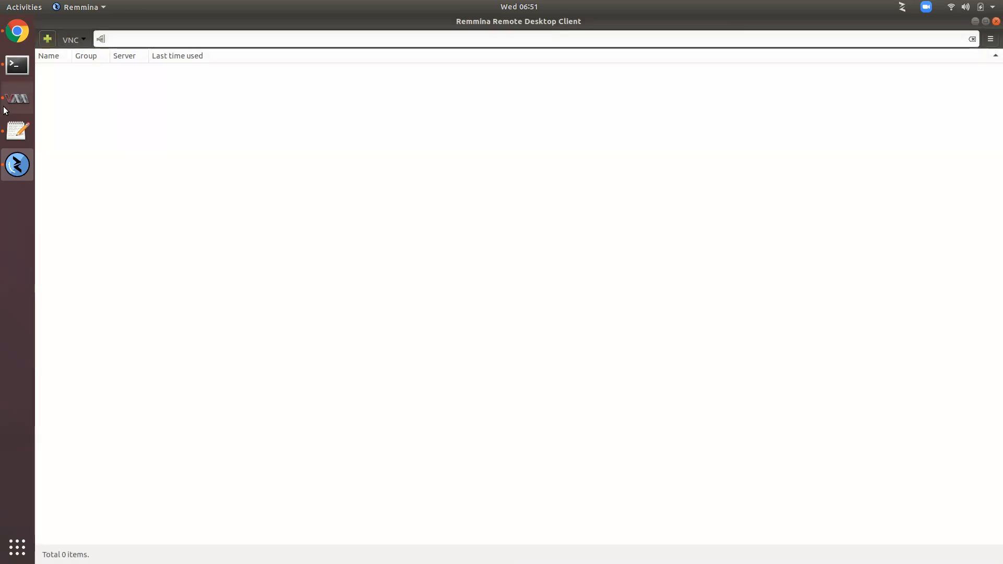
Return to the Text Editor notes and review the VNC kickstart command up to its final options
{"action": "left_click", "coordinate": [17, 131]}
{"action": "left_click", "coordinate": [162, 251]}
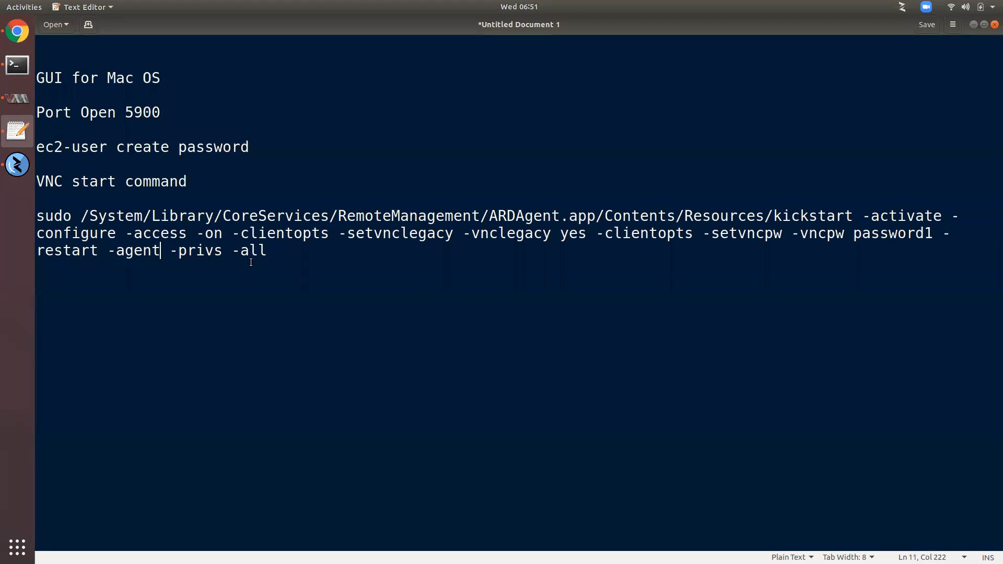
{"action": "left_click_drag", "start_coordinate": [267, 250], "coordinate": [36, 216]}
{"action": "left_click", "coordinate": [243, 287]}
Switch back to Google Chrome and check the limit increase case's status in the AWS Support case history
{"action": "left_click", "coordinate": [18, 31]}
{"action": "left_click", "coordinate": [353, 23]}
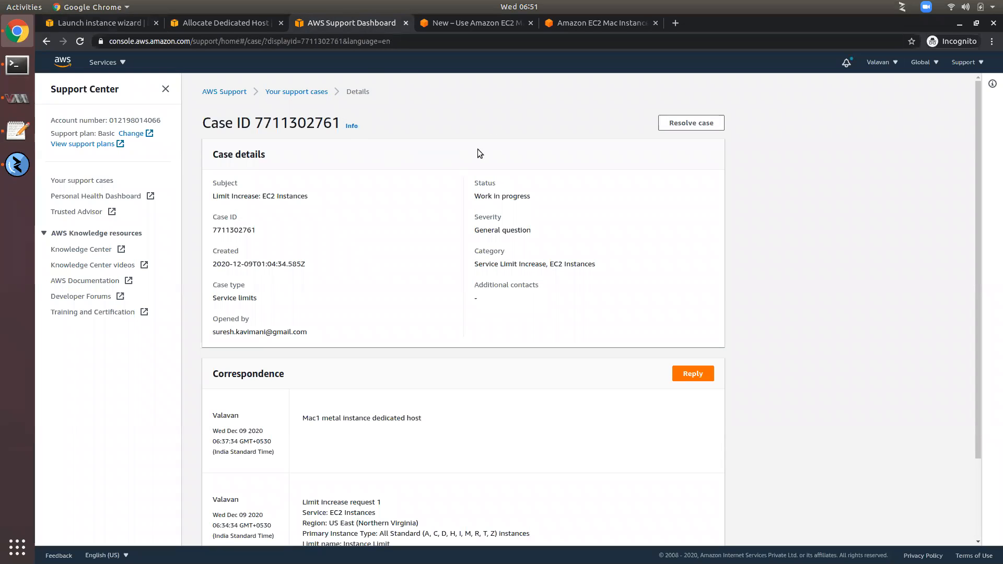
{"action": "left_click", "coordinate": [310, 97]}
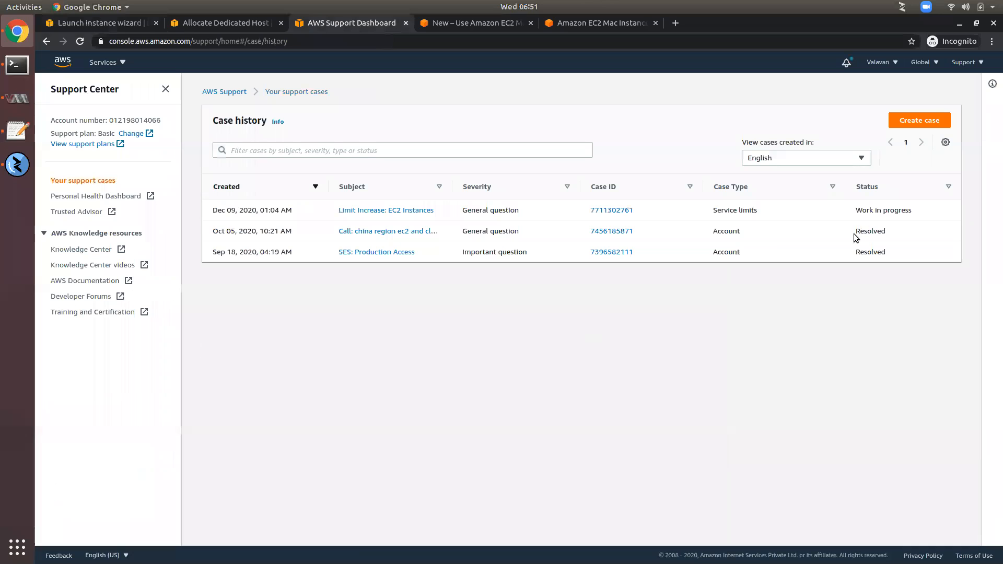
Retry the Dedicated Host allocation and return to the launch wizard's instance details
{"action": "left_click", "coordinate": [185, 24]}
{"action": "left_click", "coordinate": [530, 224]}
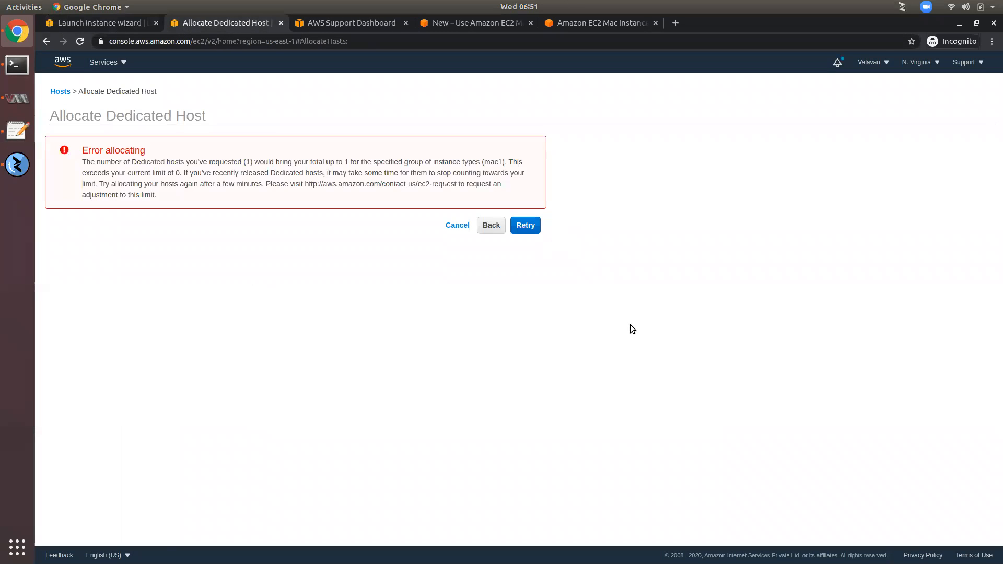
{"action": "left_click", "coordinate": [88, 26]}
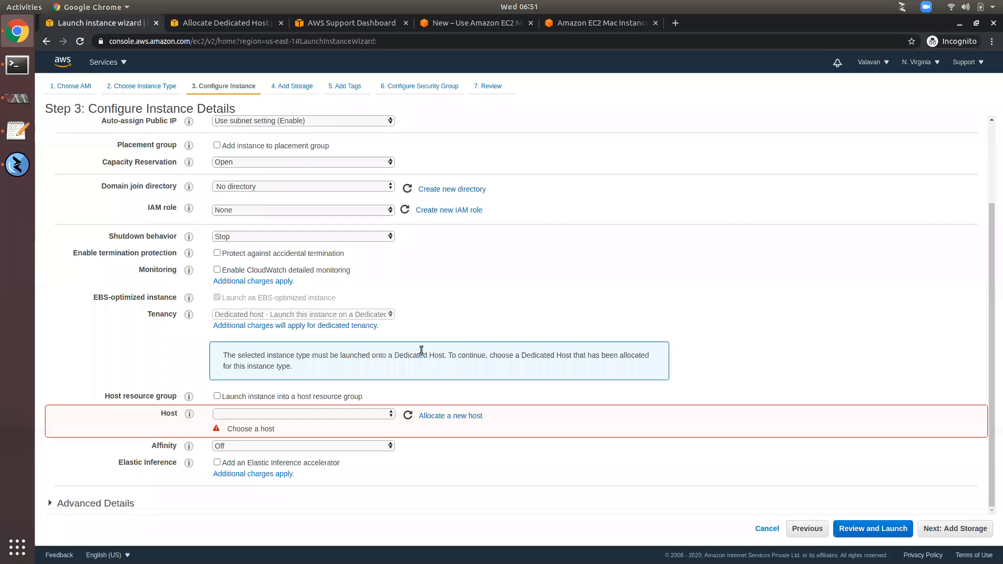